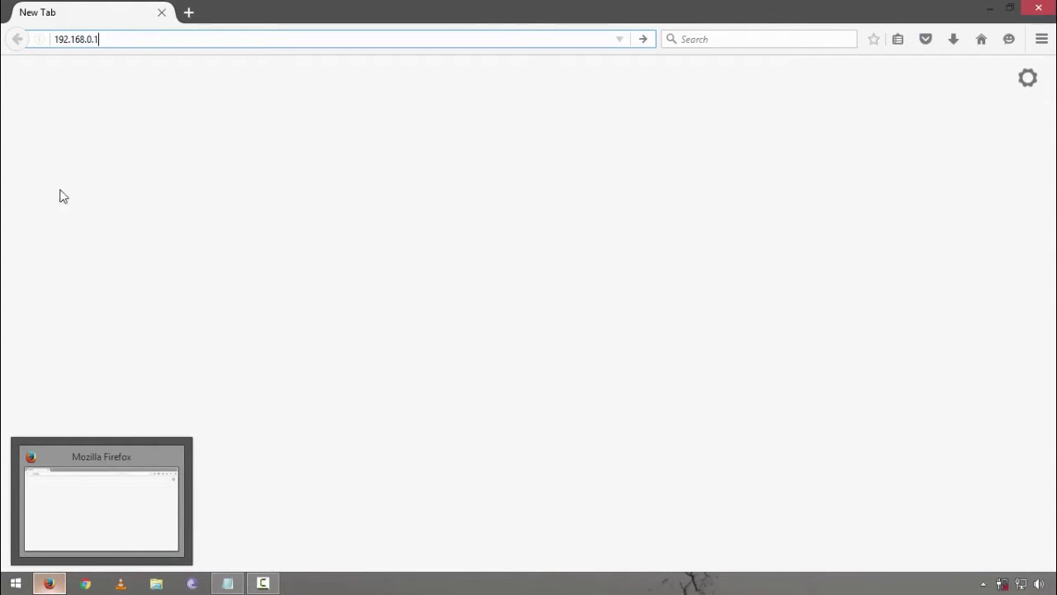
# Step: Correct the address to 192.168.0.1 to load the router login page, then bring up Windows Run
pyautogui.press('BackSpace')
pyautogui.write('1')
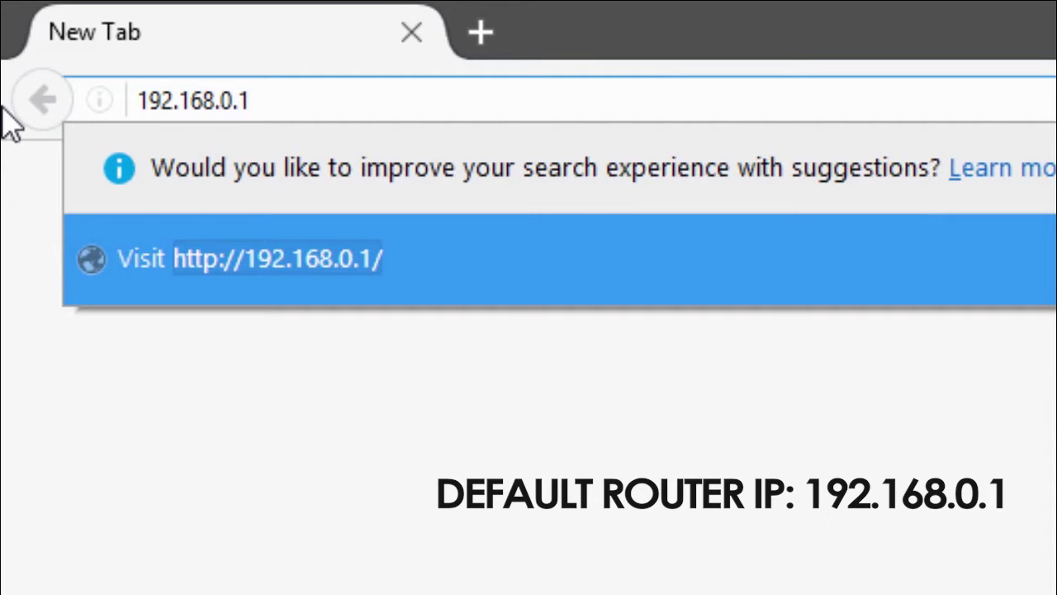
pyautogui.press('Return')
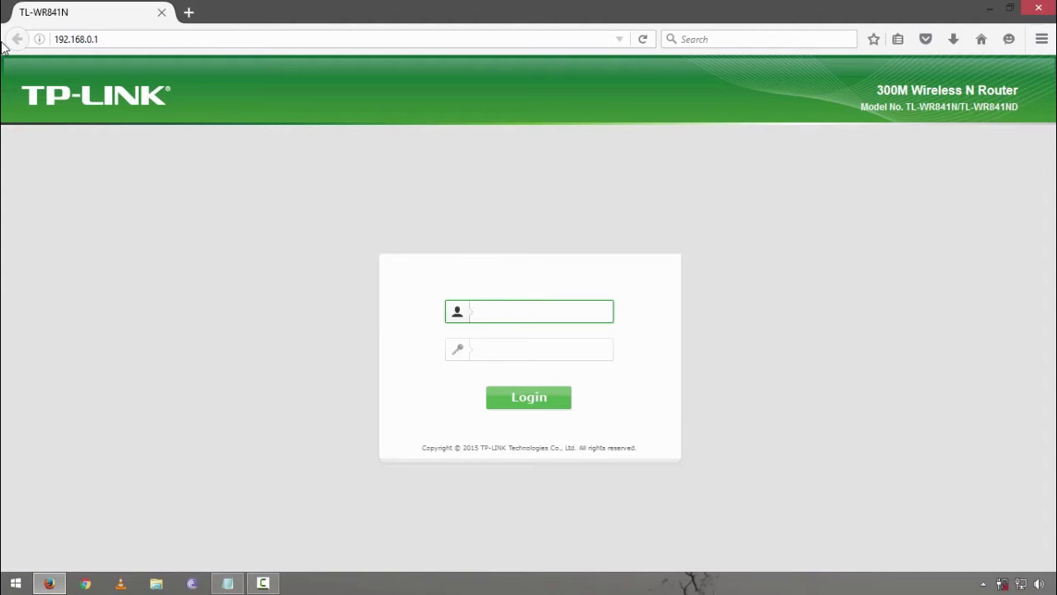
pyautogui.press('super+r')
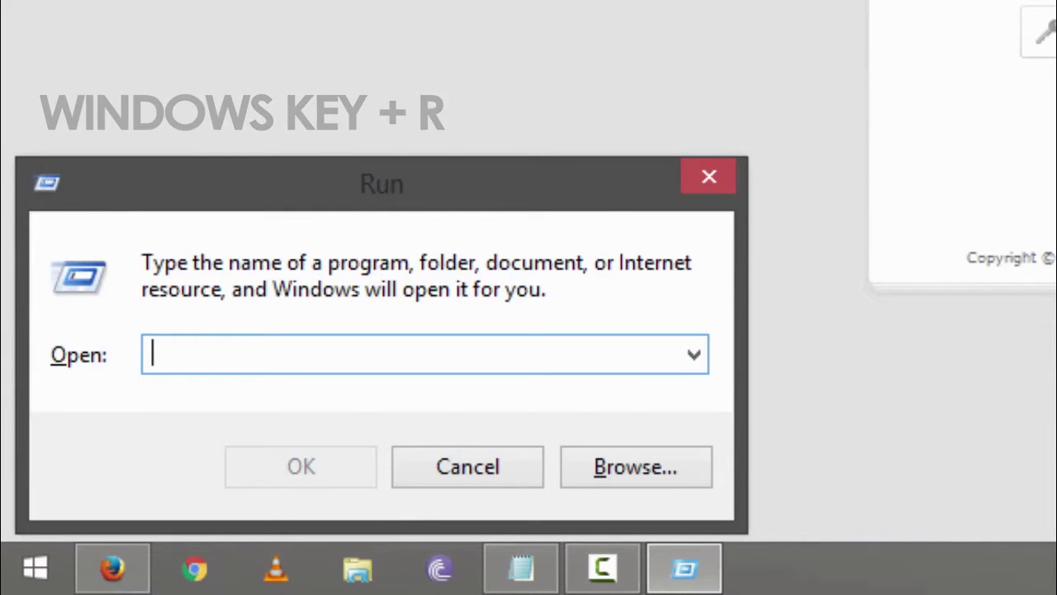
# Step: Launch cmd from the Run dialog to open a Command Prompt window
pyautogui.write('cmd')
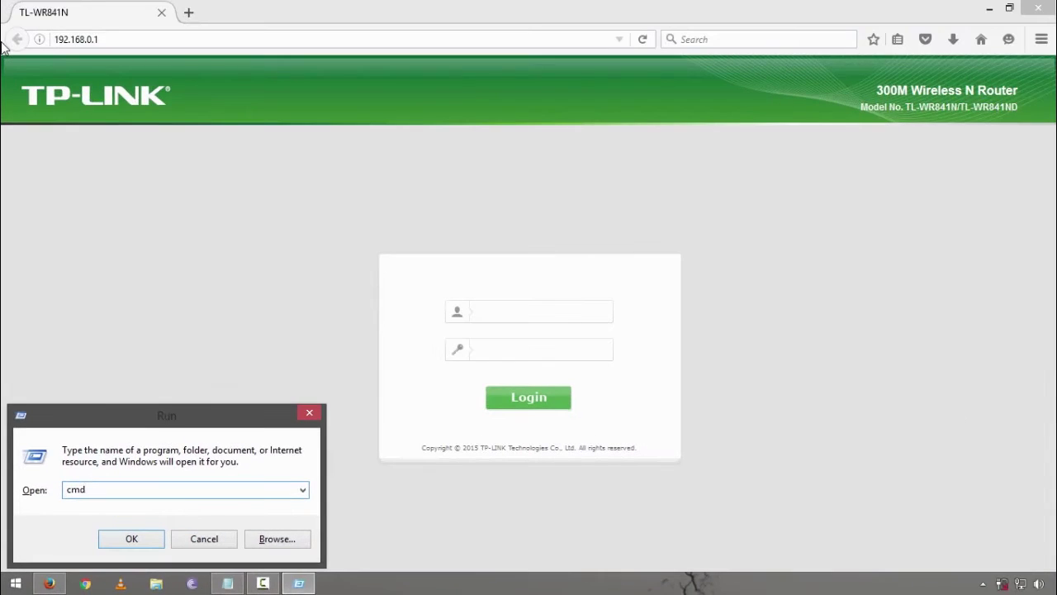
pyautogui.press('Return')
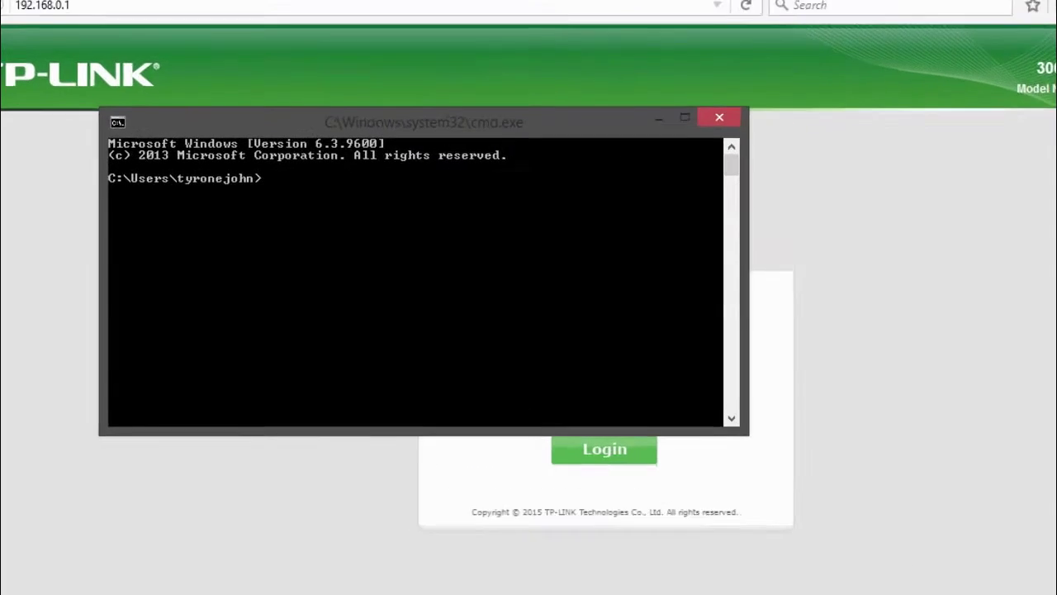
# Step: Run ipconfig to confirm the default gateway is 192.168.0.1, then return to the router page
pyautogui.write('ipco')
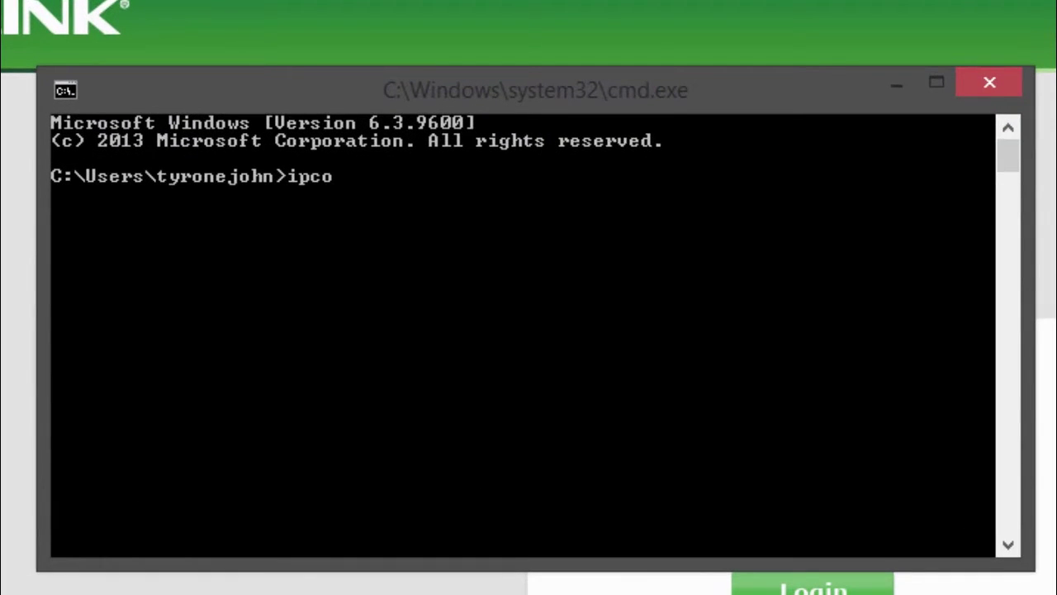
pyautogui.write('f')
pyautogui.press('BackSpace')
pyautogui.press('BackSpace')
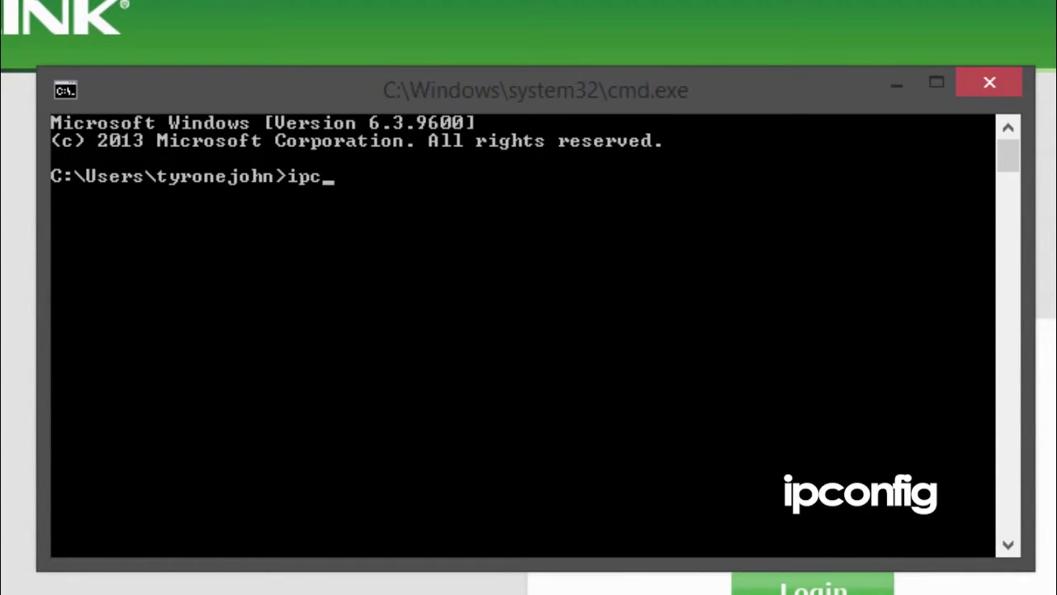
pyautogui.write('onfig')
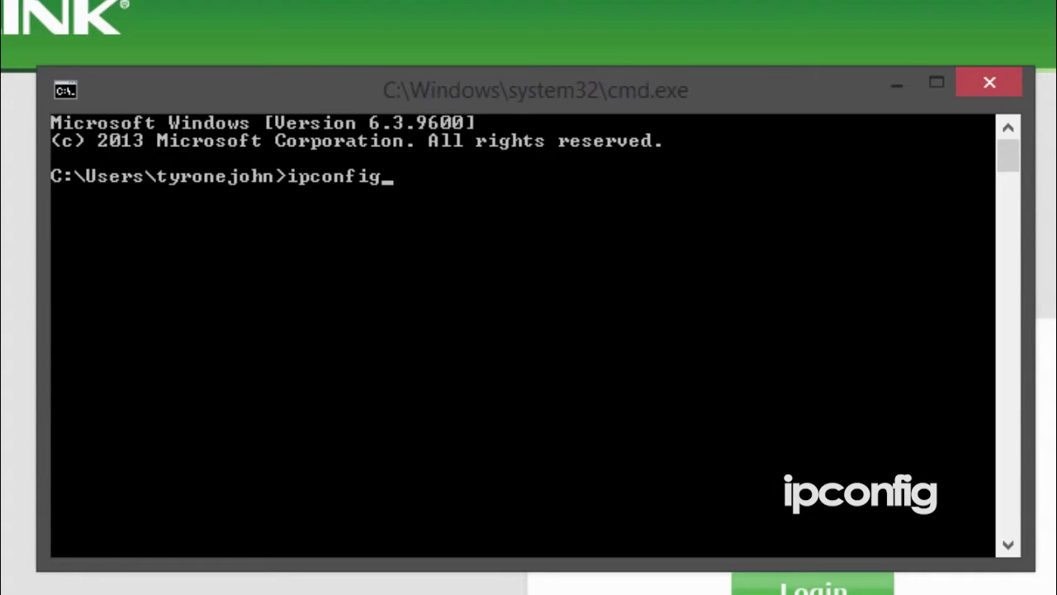
pyautogui.press('Return')
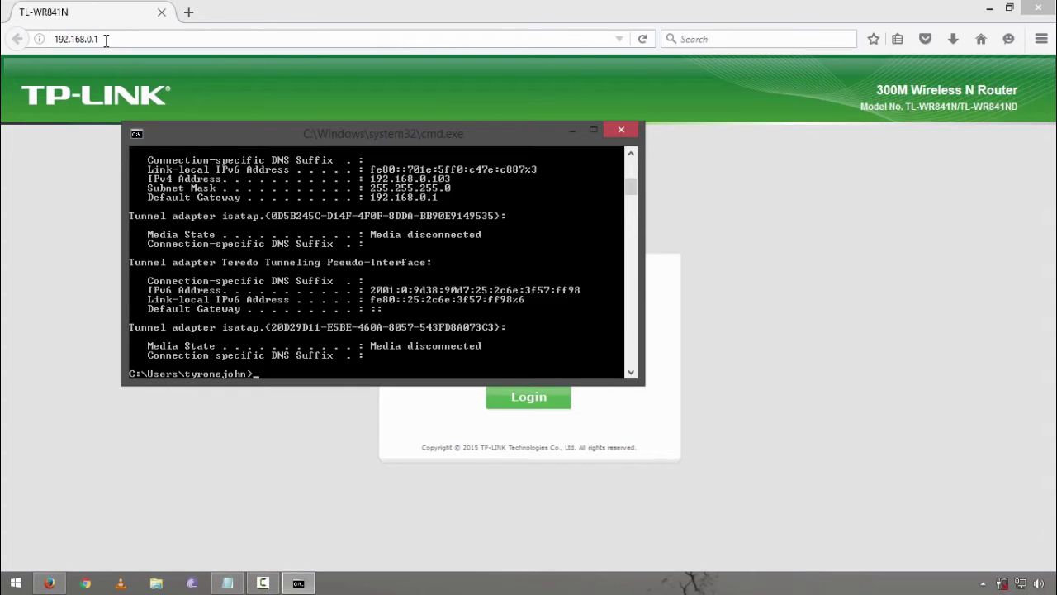
pyautogui.click(106, 40)
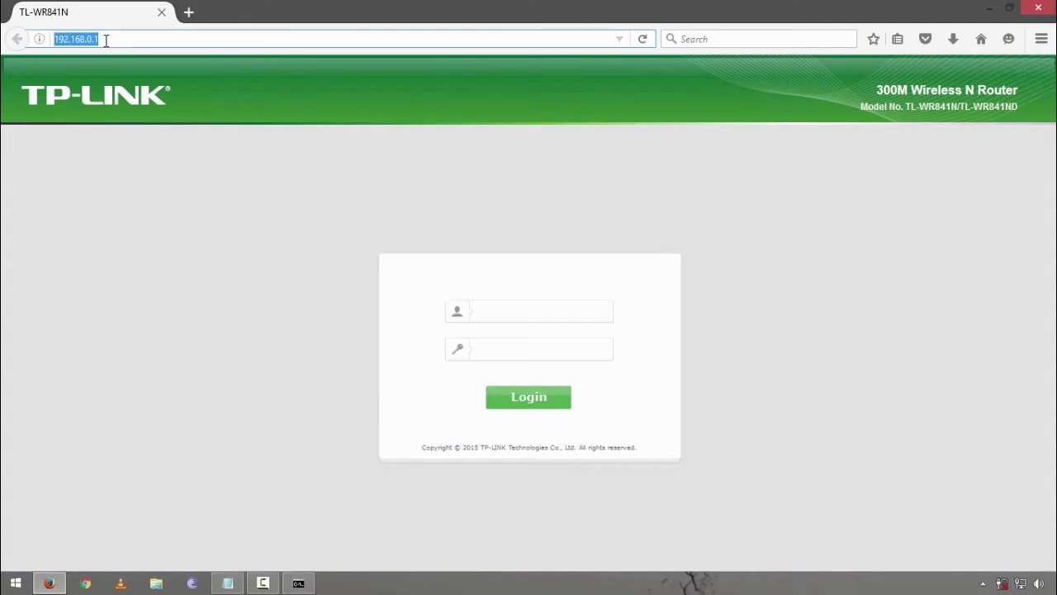
# Step: Log in to the router with the default admin username and password, retrying once, to reach Status
pyautogui.click(529, 311)
pyautogui.write('admin')
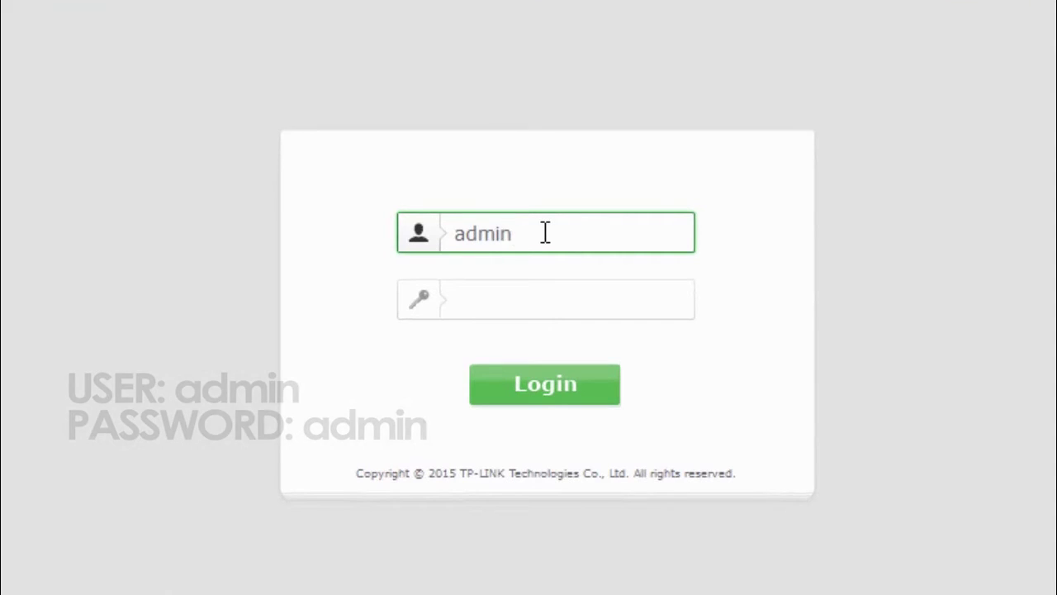
pyautogui.click(529, 307)
pyautogui.write('admin')
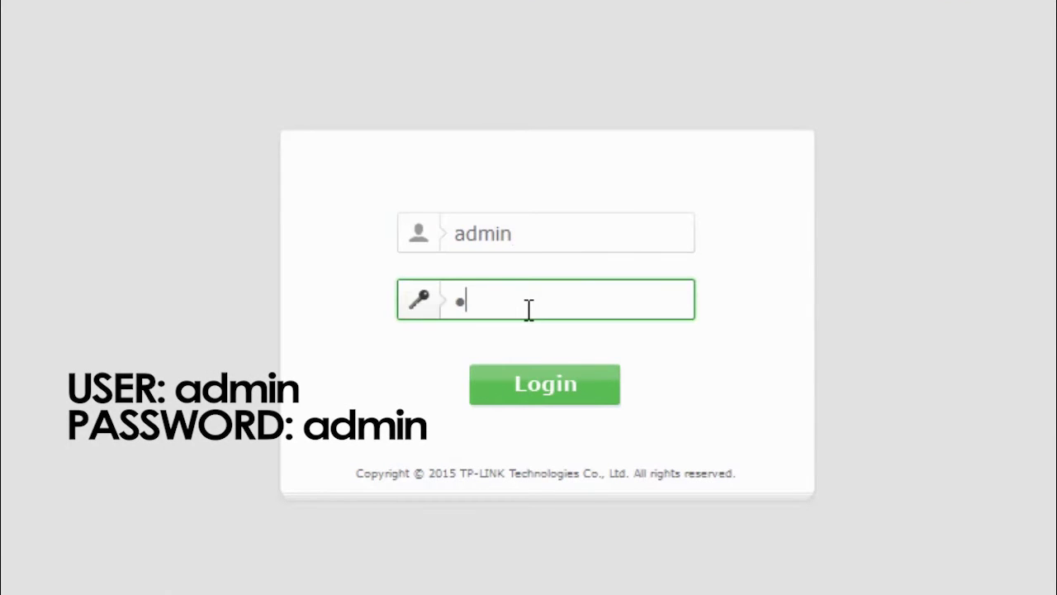
pyautogui.click(555, 387)
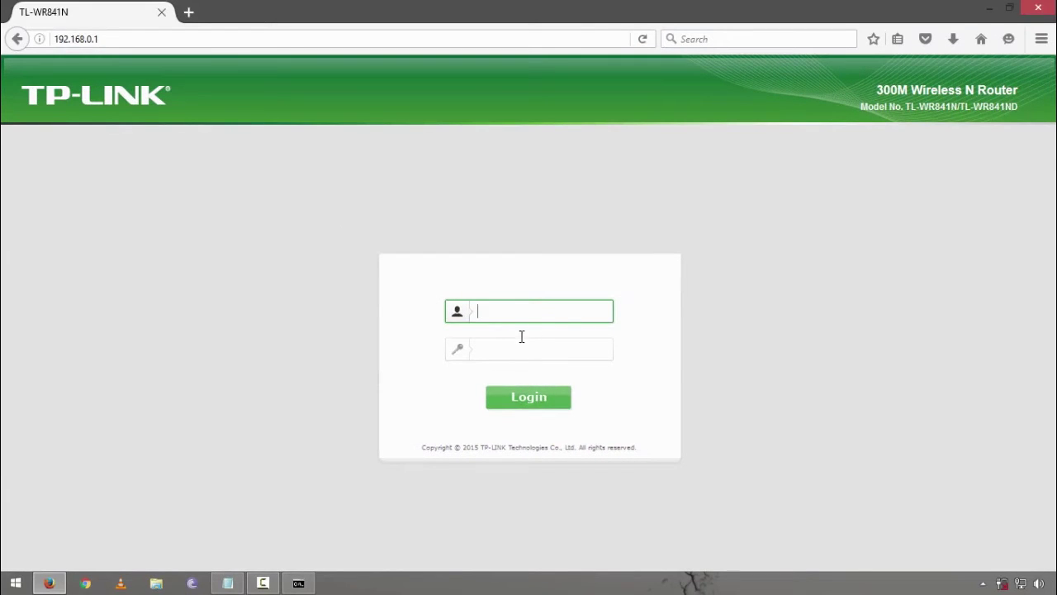
pyautogui.write('admin')
pyautogui.press('Tab')
pyautogui.write('adm')
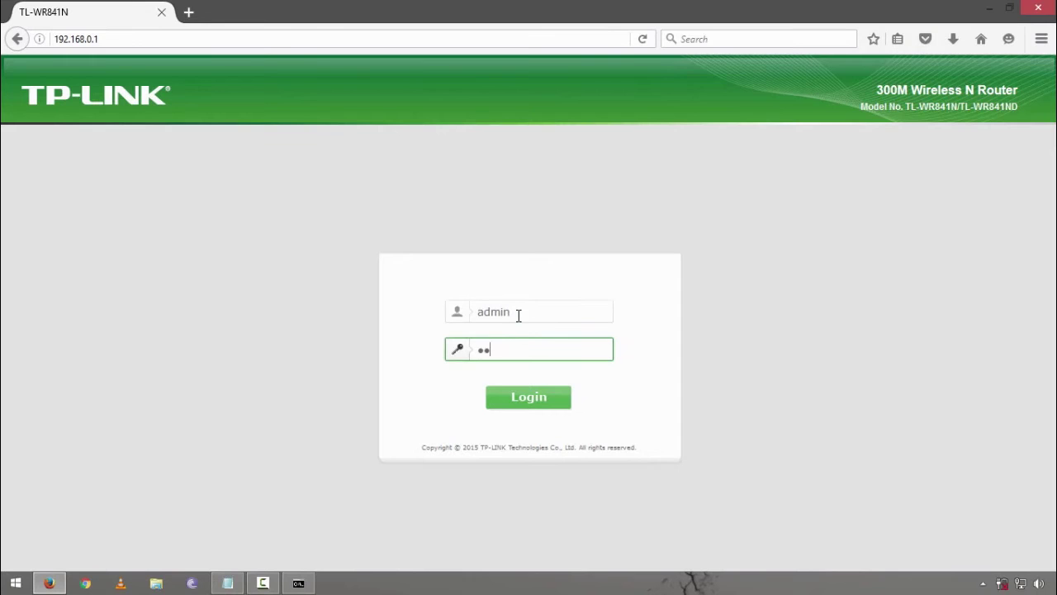
pyautogui.write('in')
pyautogui.press('Return')
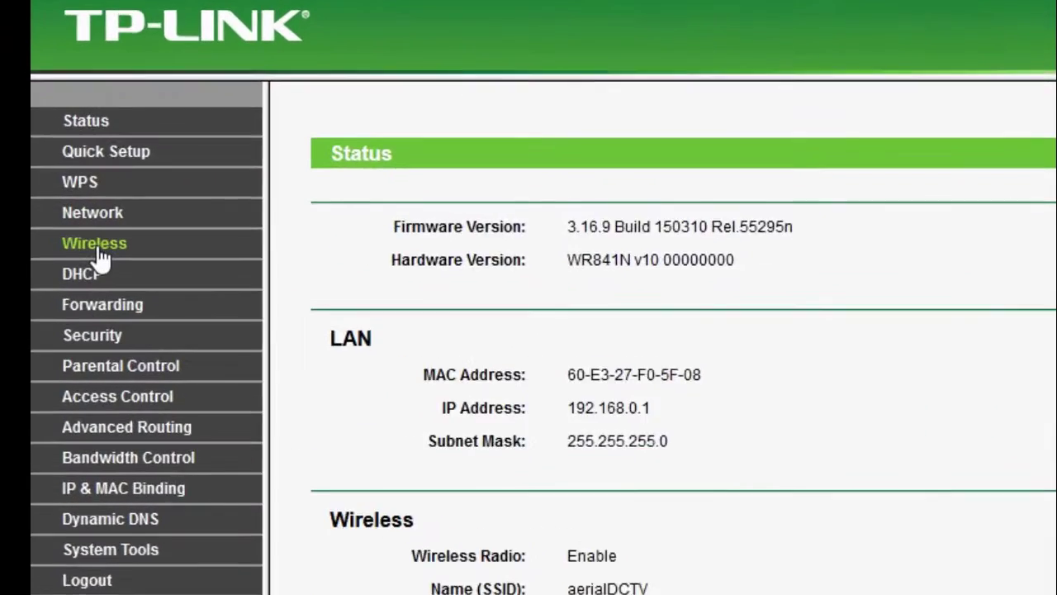
# Step: Go to Wireless > Wireless Security, showing WPA/WPA2 - Personal with WPA2-PSK and AES
pyautogui.click(40, 228)
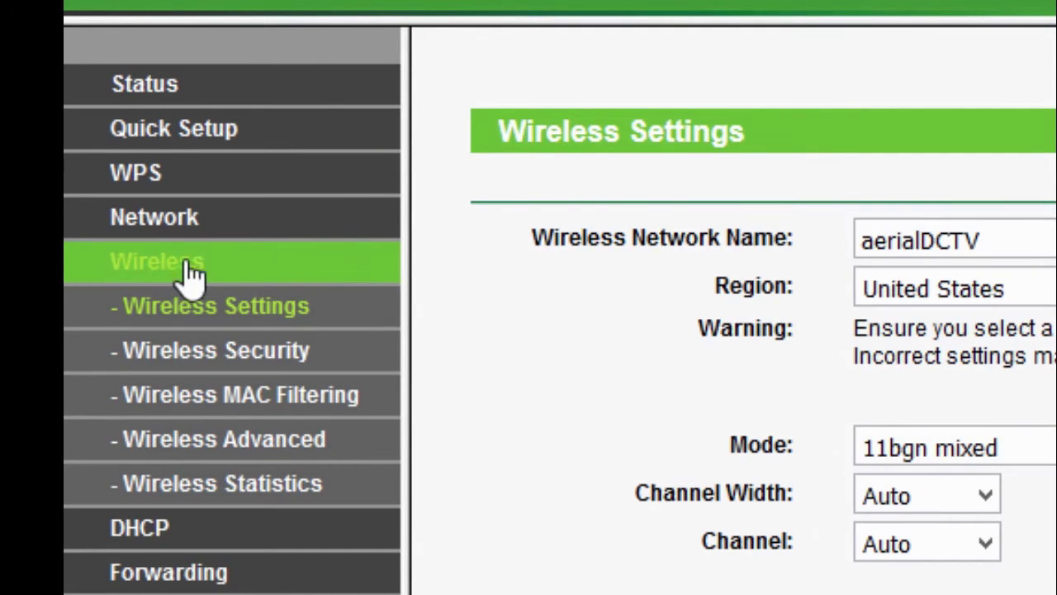
pyautogui.click(180, 367)
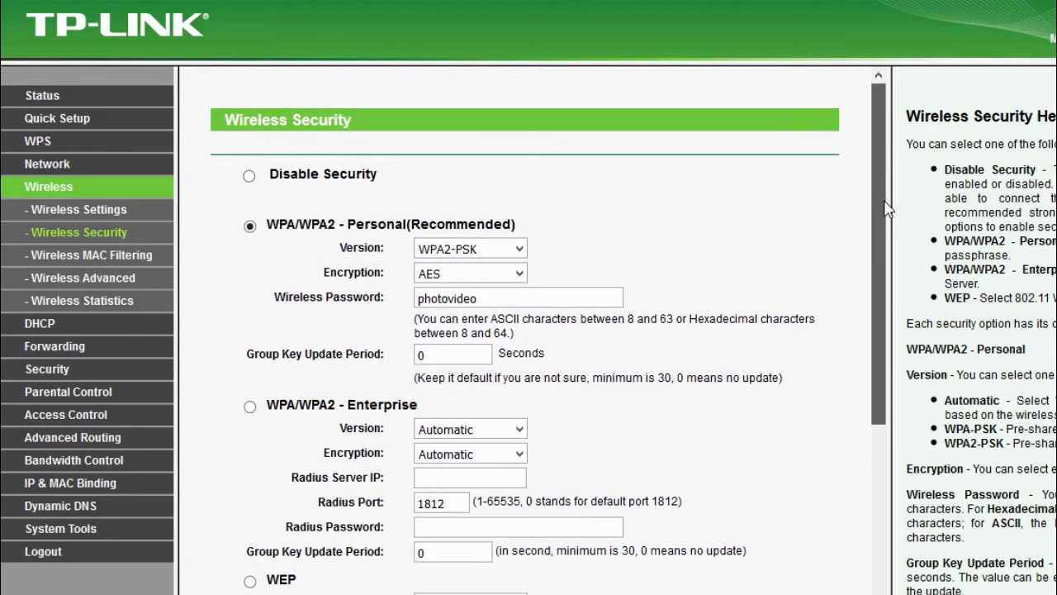
# Step: Select Disable Security, then switch back to WPA/WPA2 - Personal
pyautogui.moveTo(885, 202); pyautogui.dragTo(881, 227)
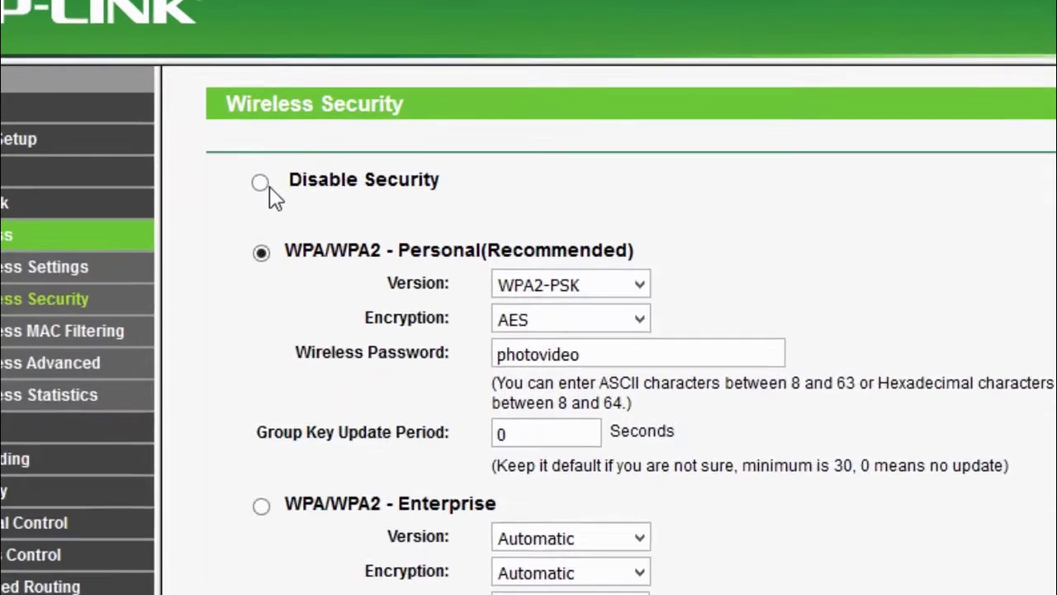
pyautogui.click(250, 150)
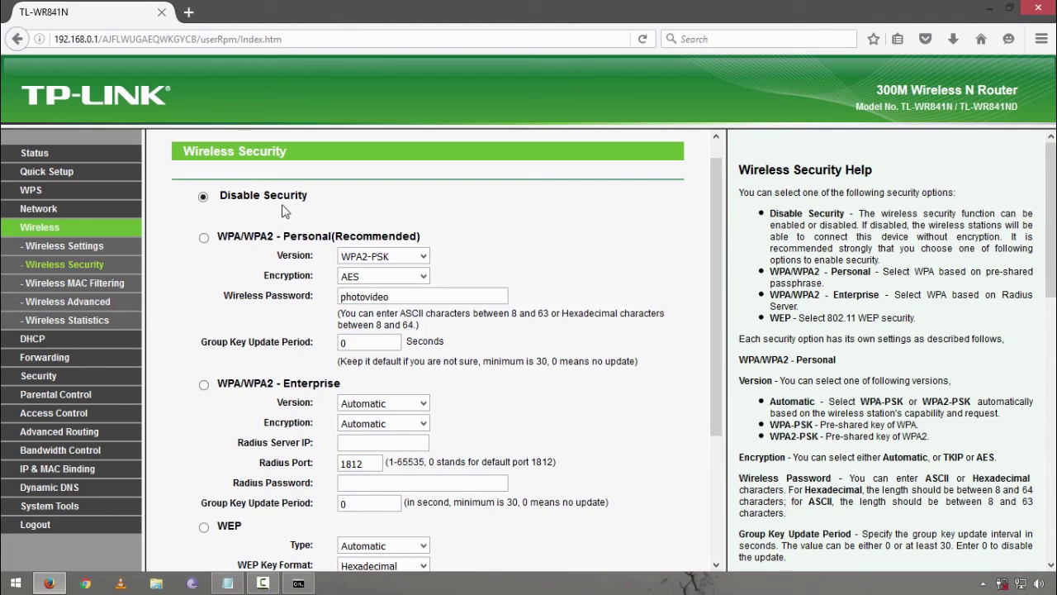
pyautogui.click(204, 238)
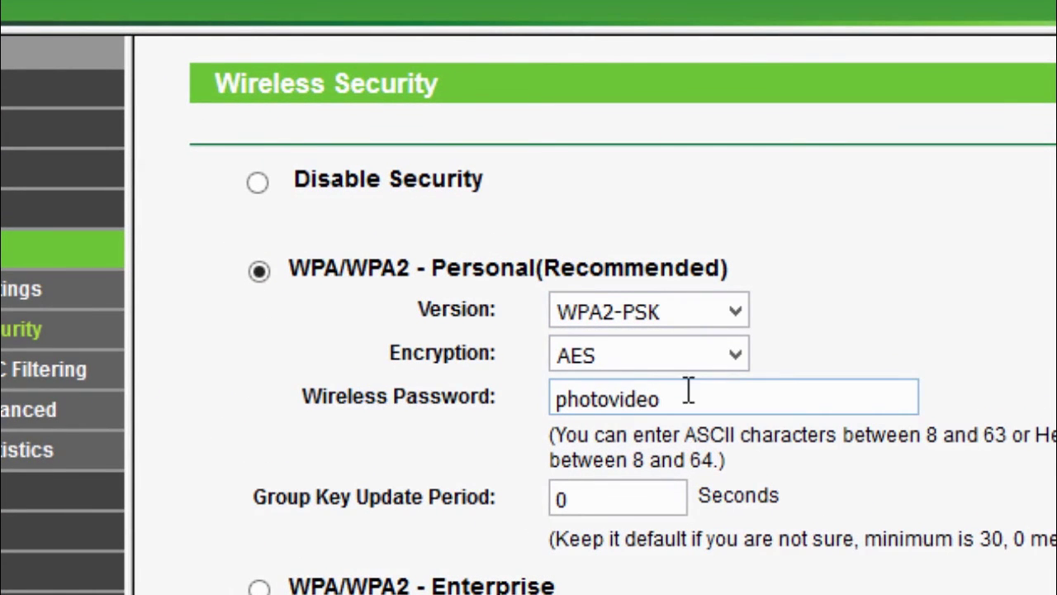
# Step: Select the whole existing wireless password for replacement and scroll down toward Save
pyautogui.click(650, 398)
pyautogui.moveTo(651, 398); pyautogui.dragTo(517, 400)
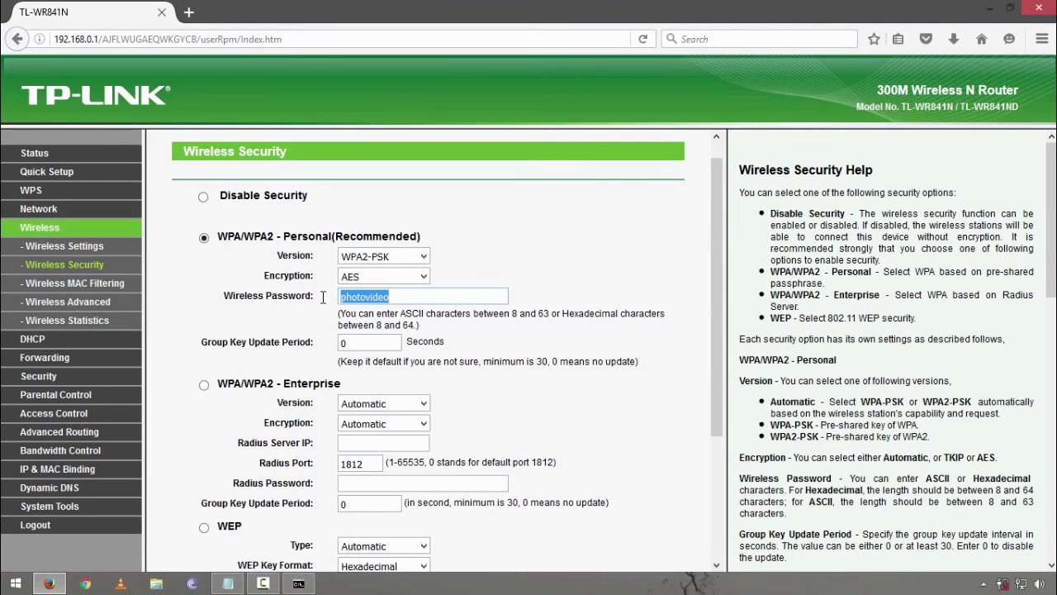
pyautogui.scroll(-3, 326, 297)
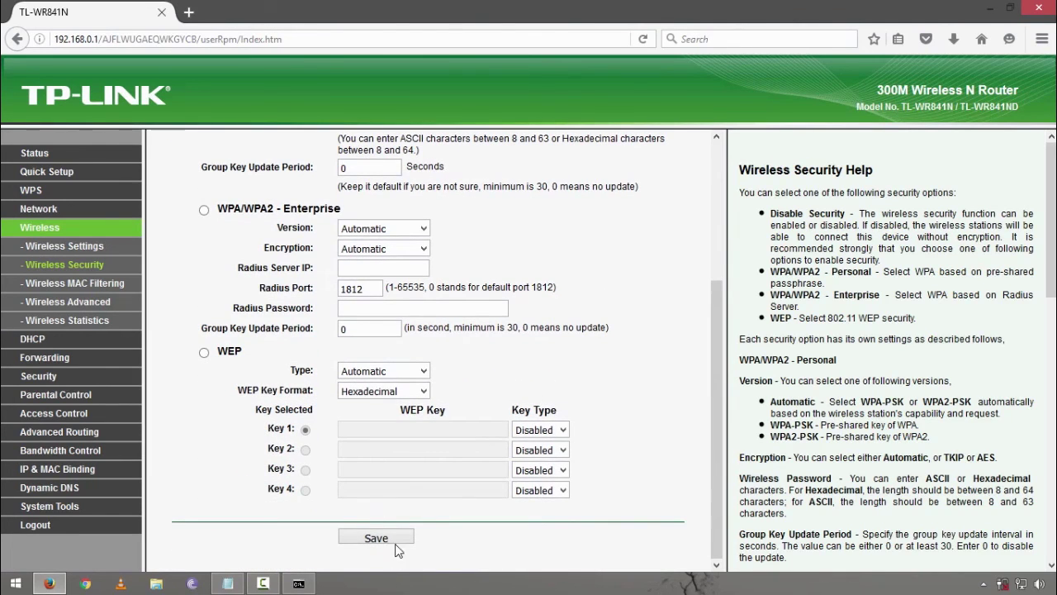